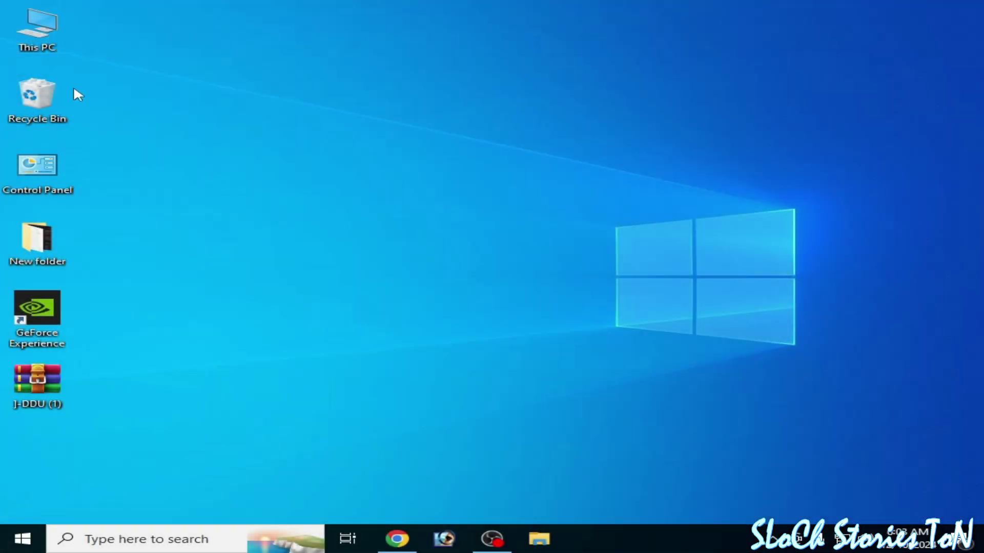
Browse to C:\Program Files (x86)\ASUS\ARMOURY CRATE Service\ThrottlePlugin.
{"action": "right_click", "coordinate": [49, 36]}
{"action": "left_click", "coordinate": [82, 46]}
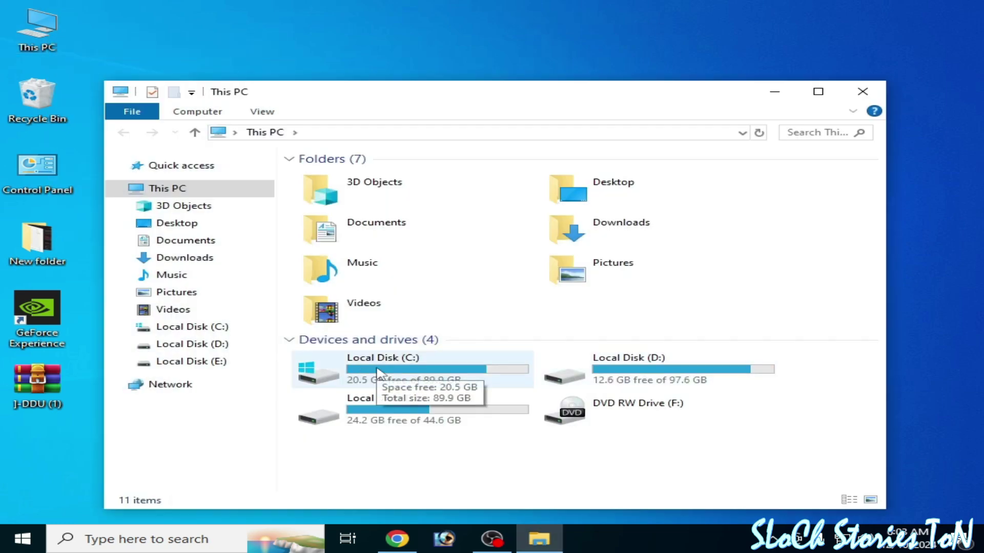
{"action": "double_click", "coordinate": [378, 374]}
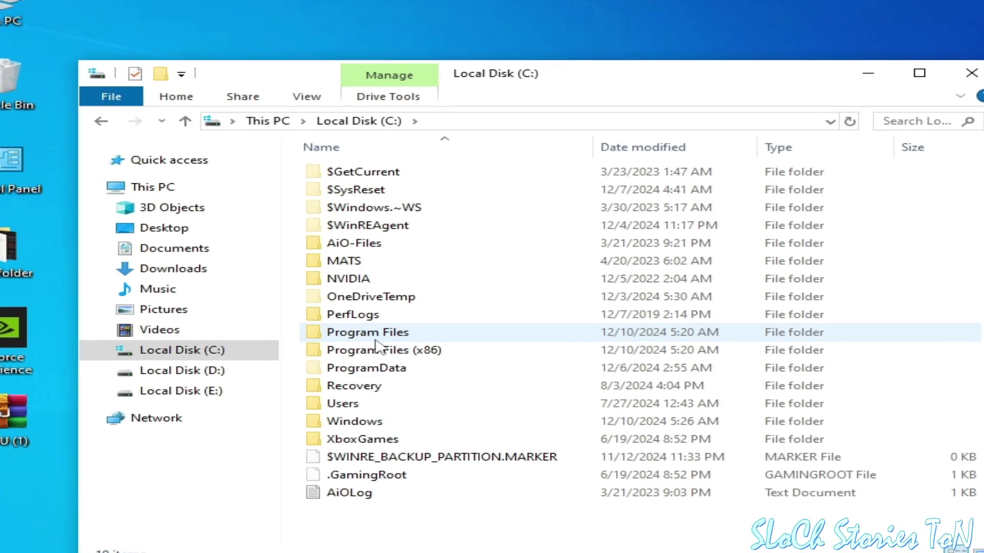
{"action": "mouse_move", "coordinate": [372, 329]}
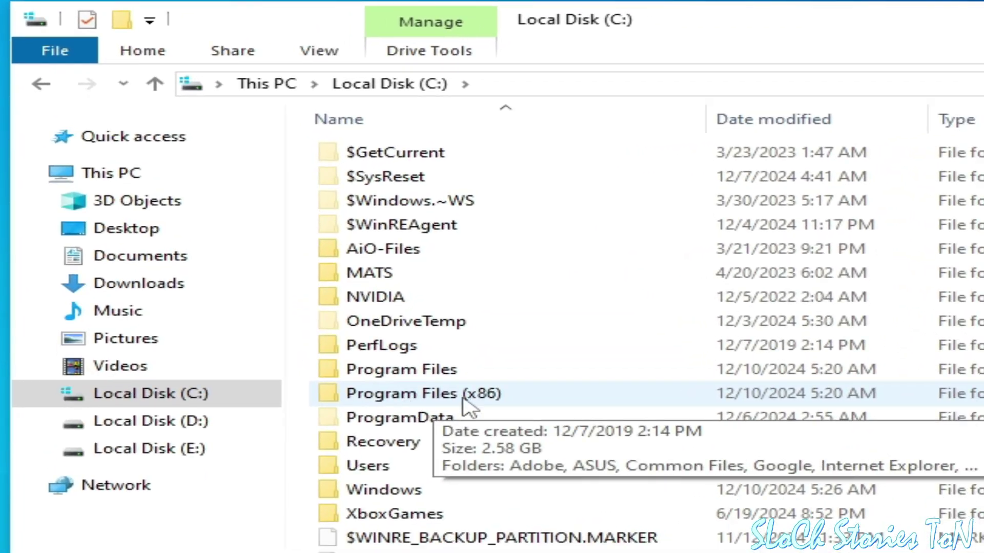
{"action": "double_click", "coordinate": [437, 397]}
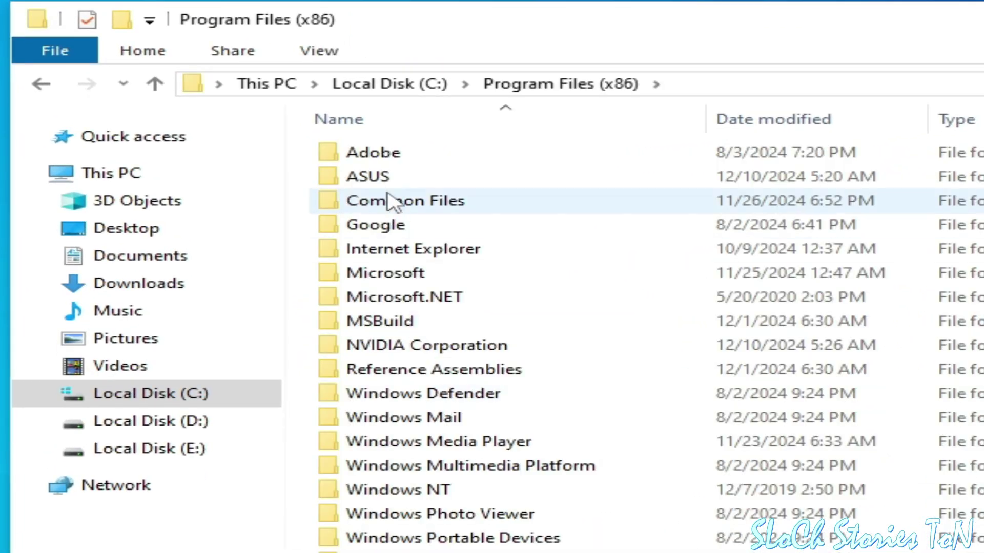
{"action": "double_click", "coordinate": [382, 179]}
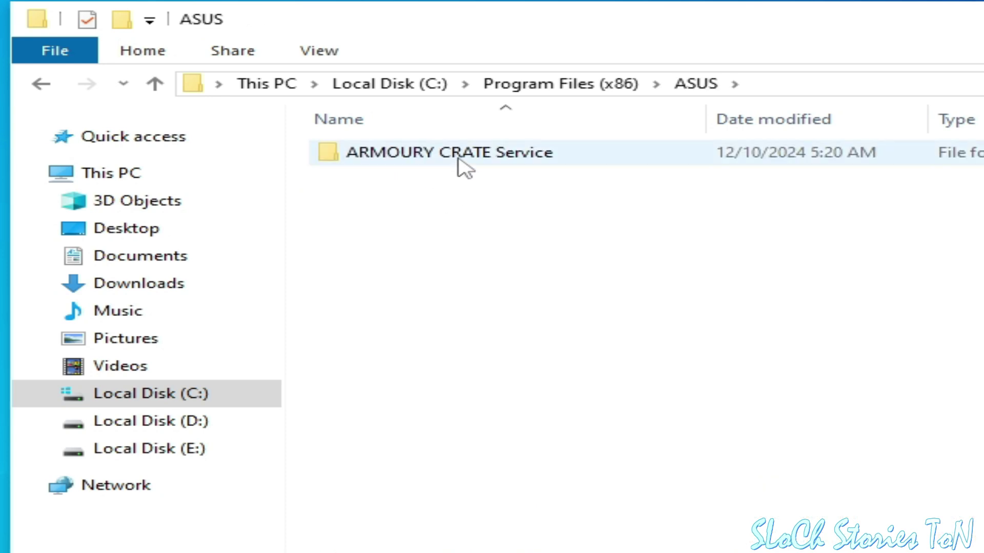
{"action": "double_click", "coordinate": [395, 157]}
{"action": "double_click", "coordinate": [417, 163]}
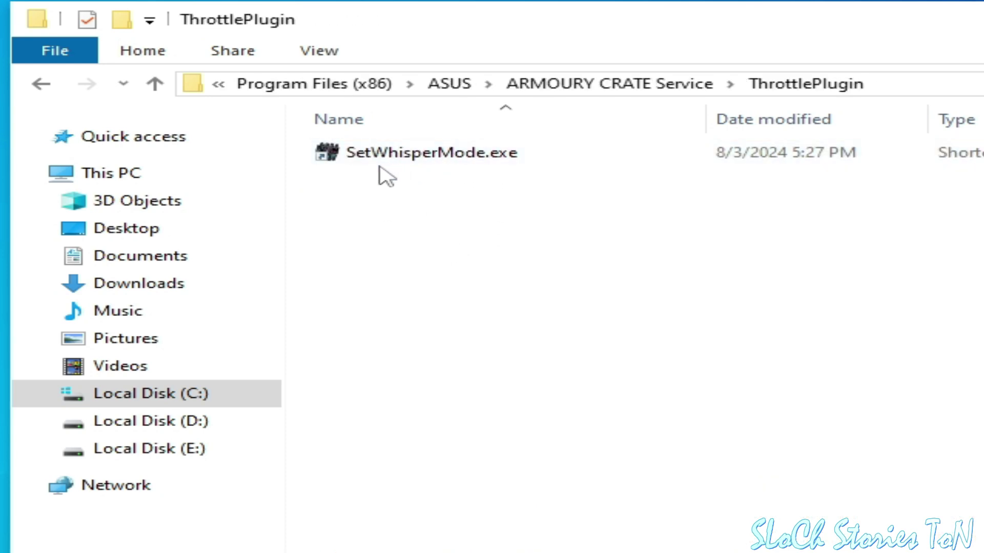
Rename SetWhisperMode.exe to SetWhisperMode.exe.myname.
{"action": "right_click", "coordinate": [512, 163]}
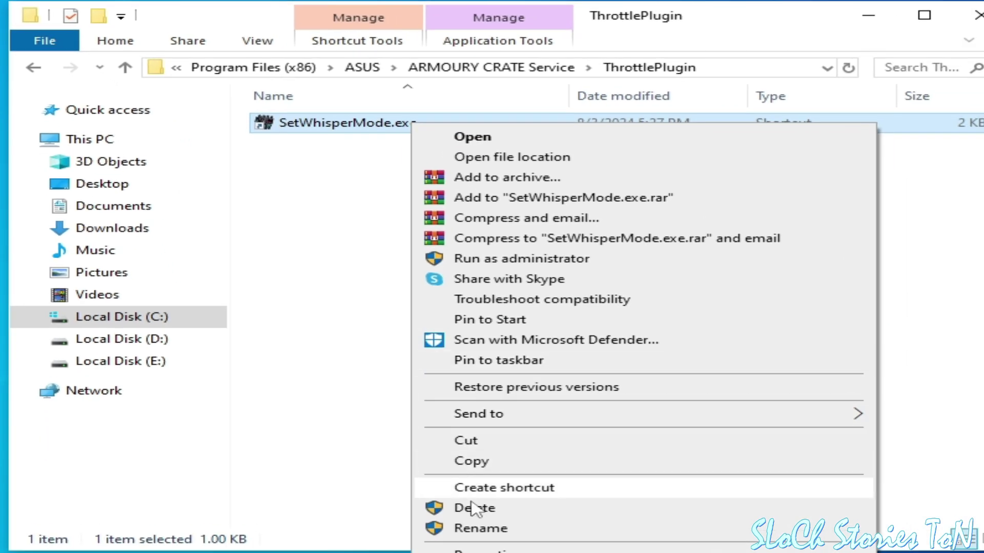
{"action": "left_click", "coordinate": [479, 528]}
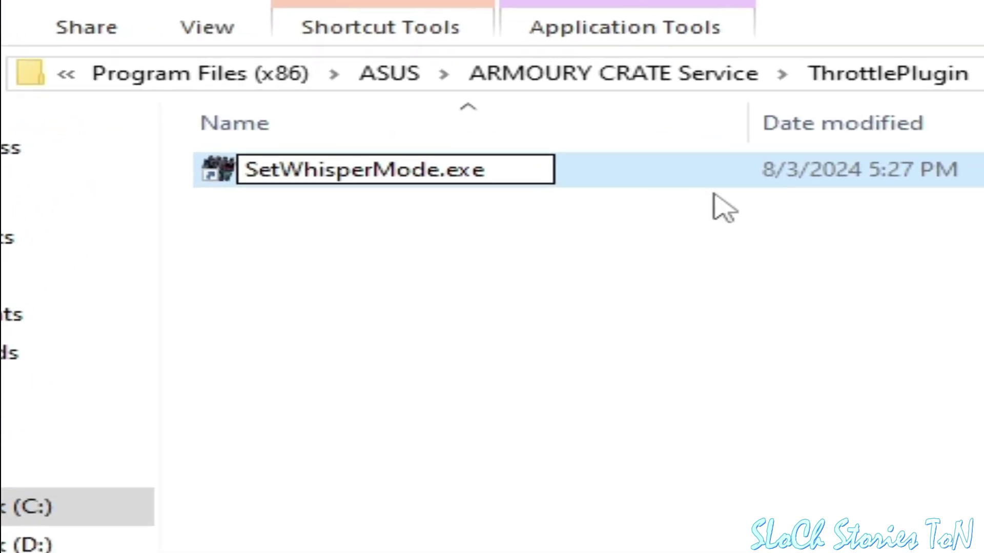
{"action": "type", "text": "."}
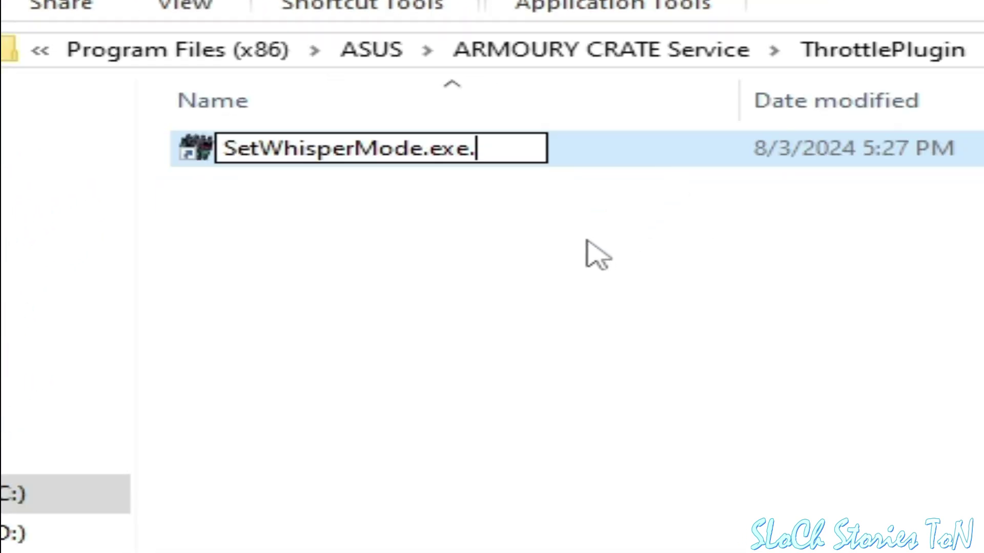
{"action": "type", "text": "myname"}
{"action": "key", "text": "Return"}
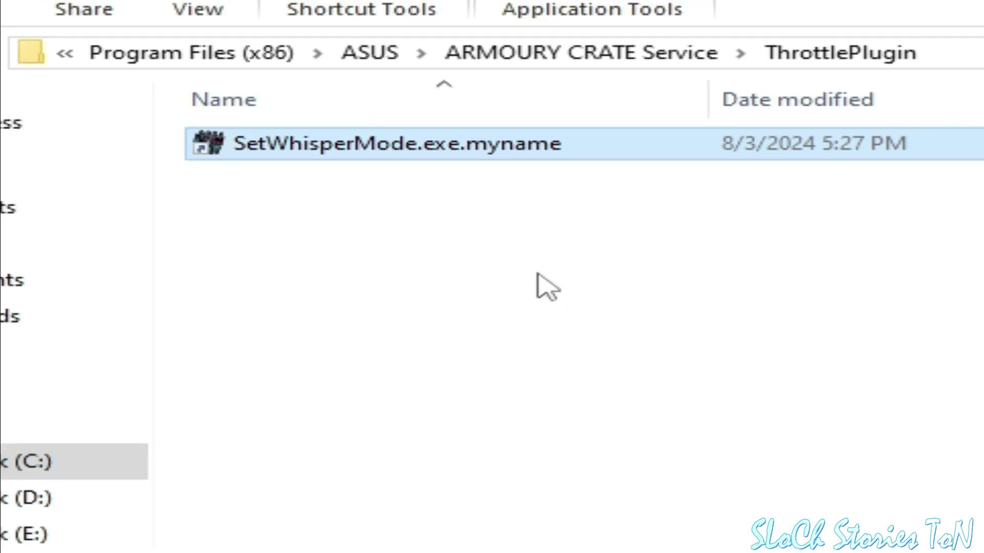
Go back to C: and browse to Program Files\ASUS\ARMOURY CRATE Service\ThrottlePlugin.
{"action": "left_click", "coordinate": [34, 67]}
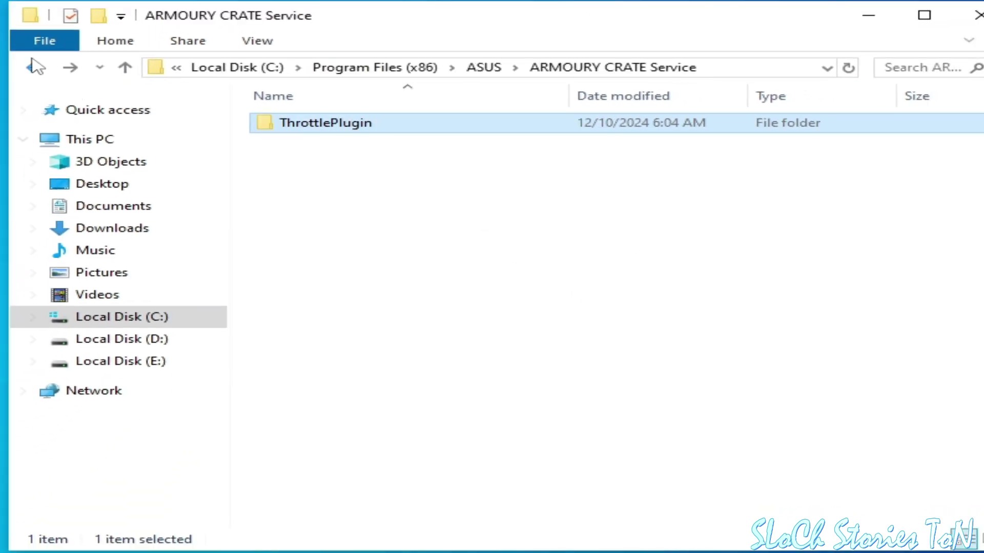
{"action": "left_click", "coordinate": [34, 66]}
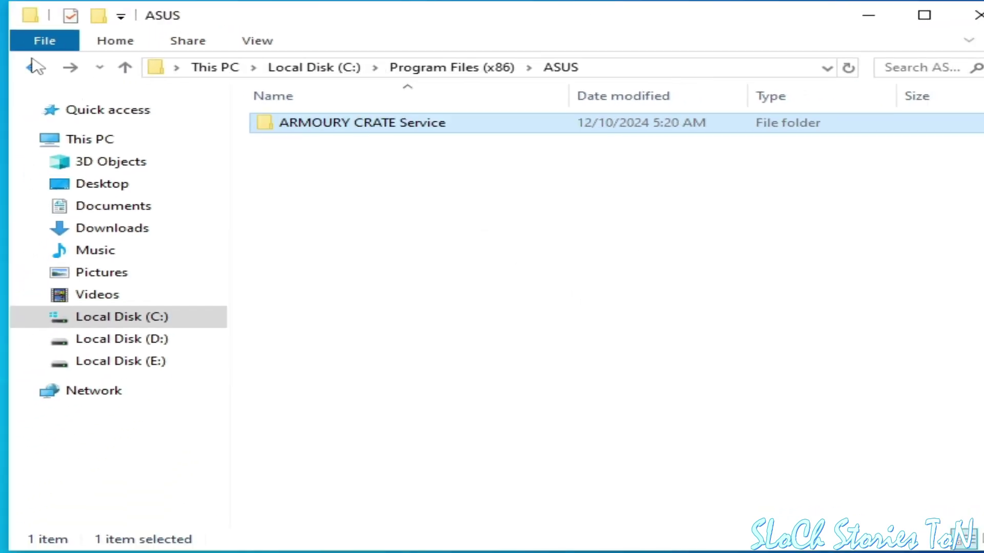
{"action": "left_click", "coordinate": [34, 67]}
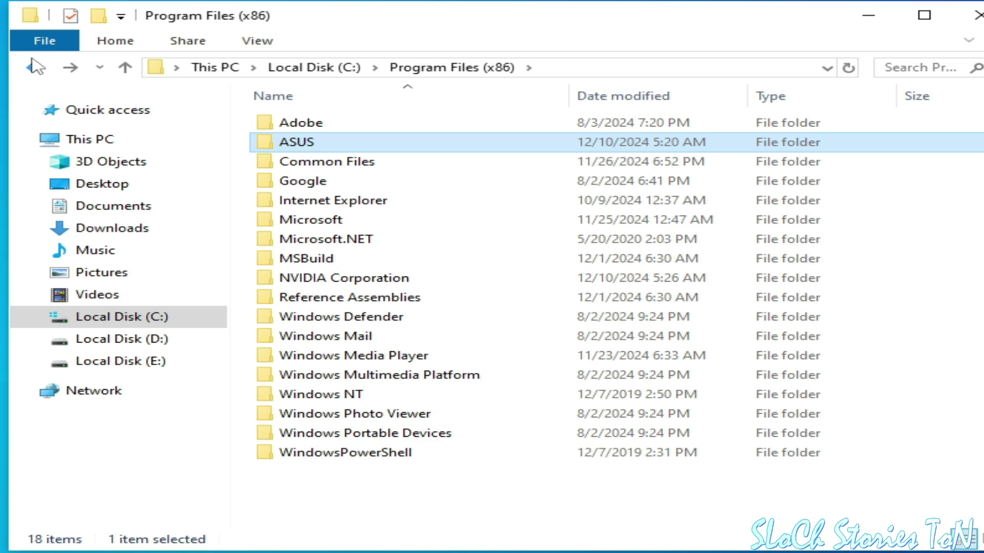
{"action": "left_click", "coordinate": [34, 67]}
{"action": "double_click", "coordinate": [314, 296]}
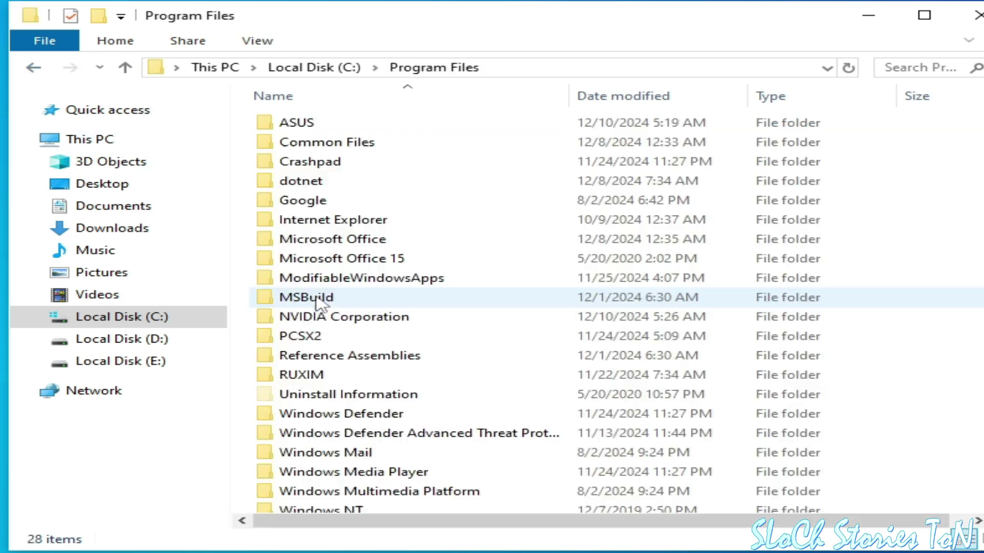
{"action": "double_click", "coordinate": [310, 126]}
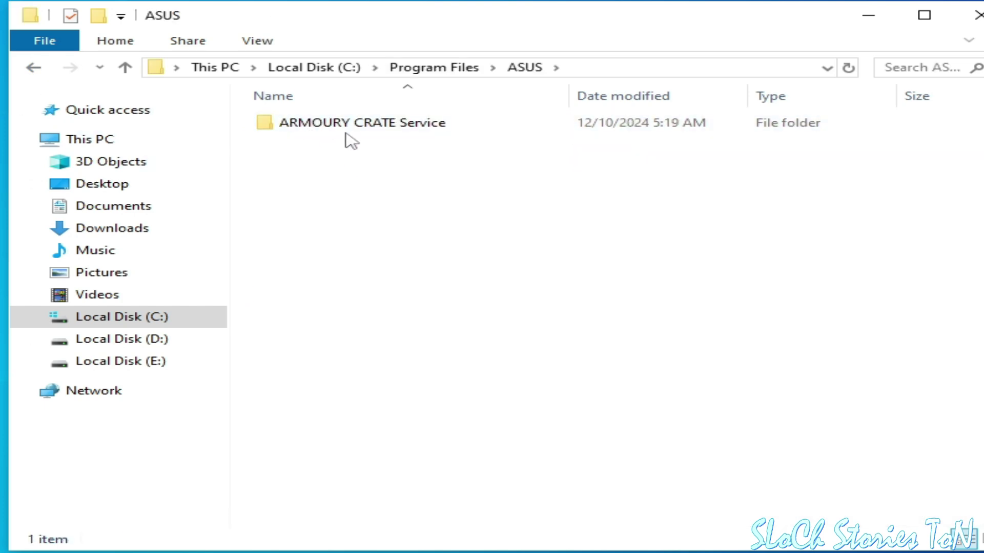
{"action": "double_click", "coordinate": [351, 128]}
{"action": "double_click", "coordinate": [334, 129]}
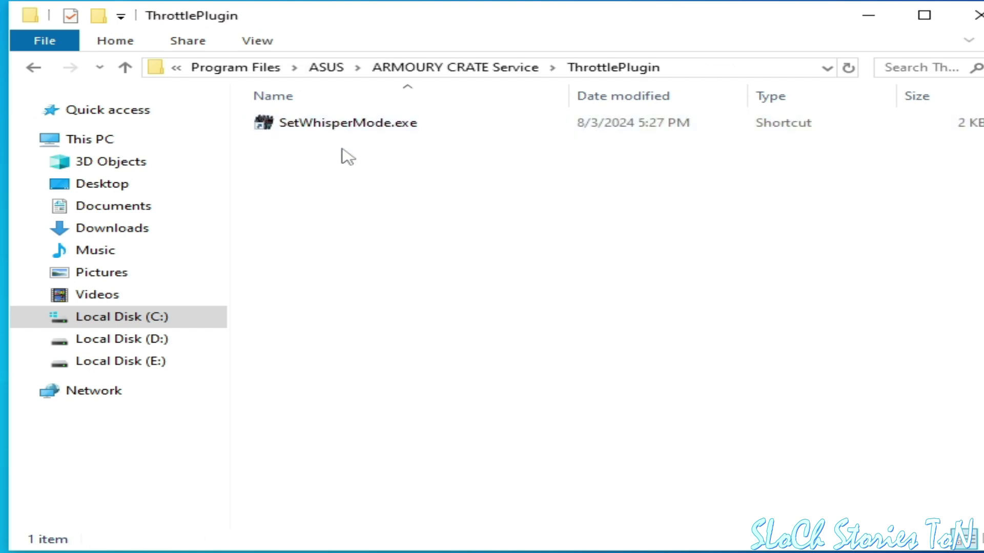
Rename this SetWhisperMode.exe to SetWhisperMode.exe.myname and close File Explorer.
{"action": "left_click", "coordinate": [364, 128]}
{"action": "right_click", "coordinate": [367, 123]}
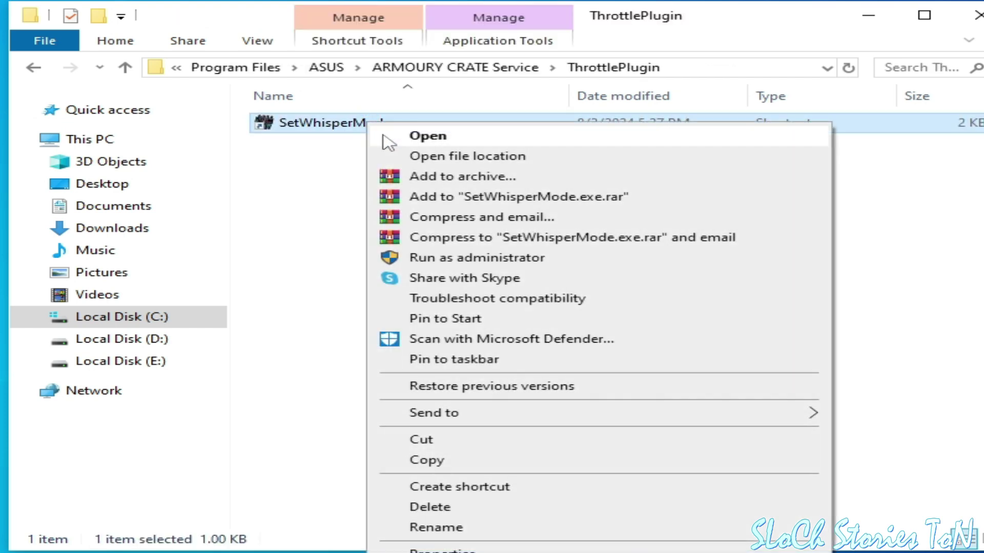
{"action": "left_click", "coordinate": [451, 529]}
{"action": "left_click", "coordinate": [451, 122]}
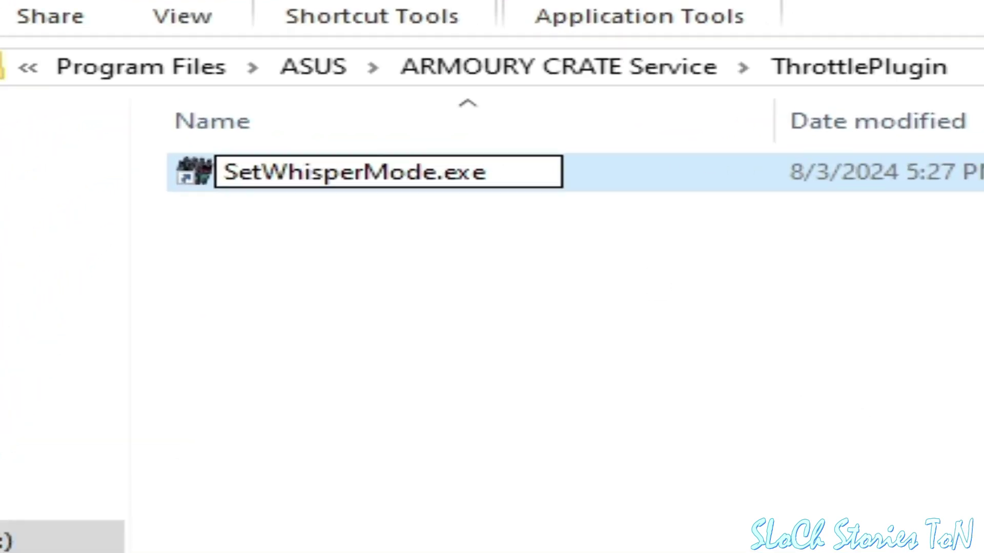
{"action": "type", "text": "."}
{"action": "type", "text": "myname"}
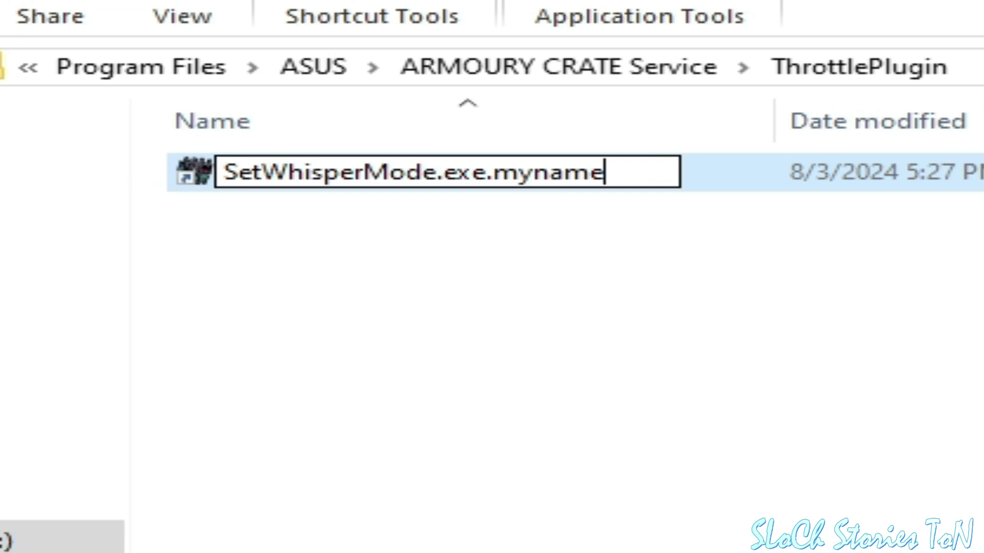
{"action": "key", "text": "Return"}
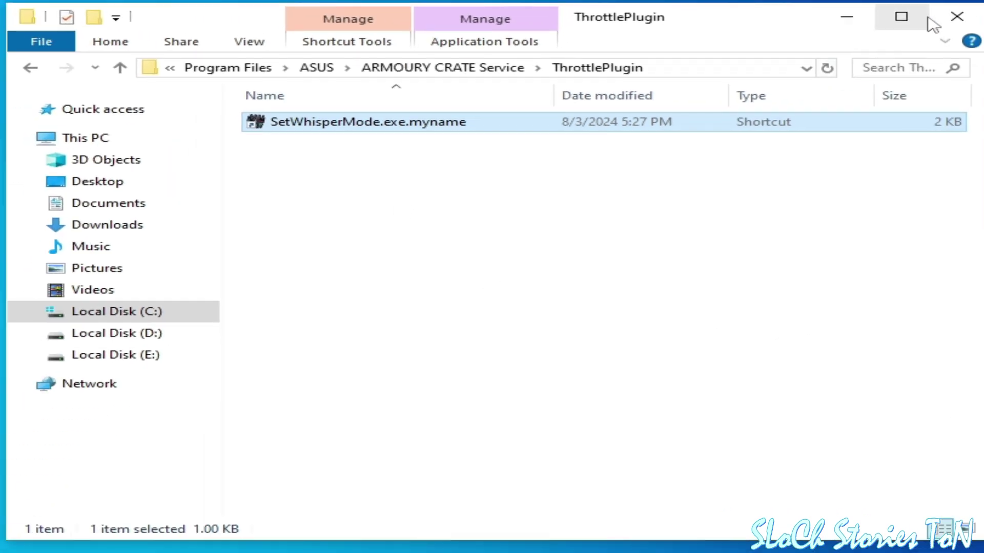
{"action": "left_click", "coordinate": [956, 16]}
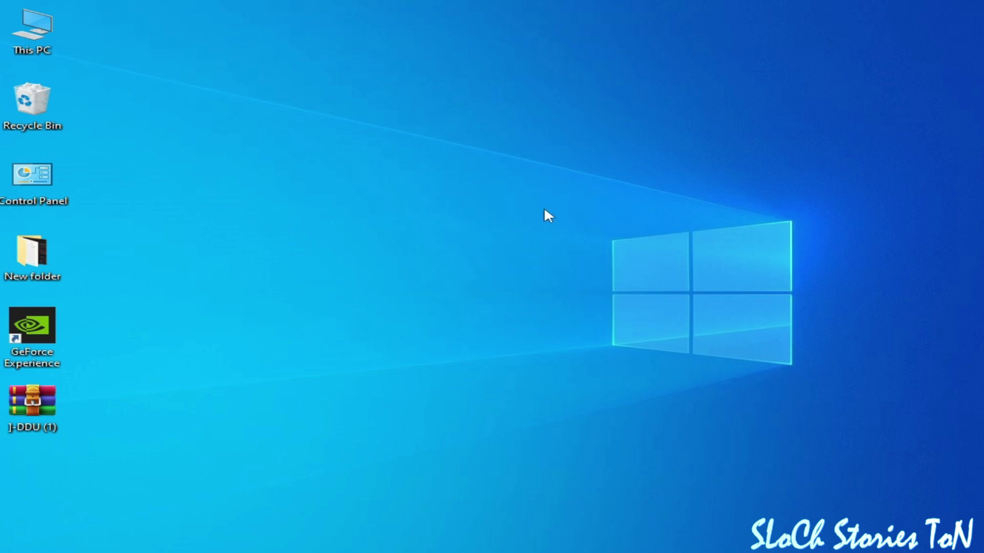
Open NVIDIA Control Panel from the desktop and show Manage 3D settings Program Settings.
{"action": "right_click", "coordinate": [534, 195]}
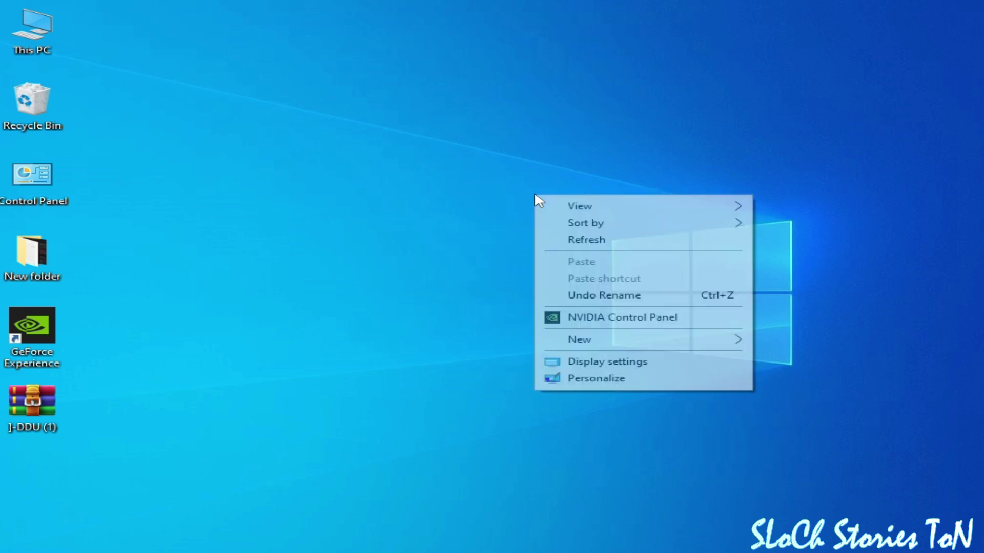
{"action": "left_click", "coordinate": [602, 320]}
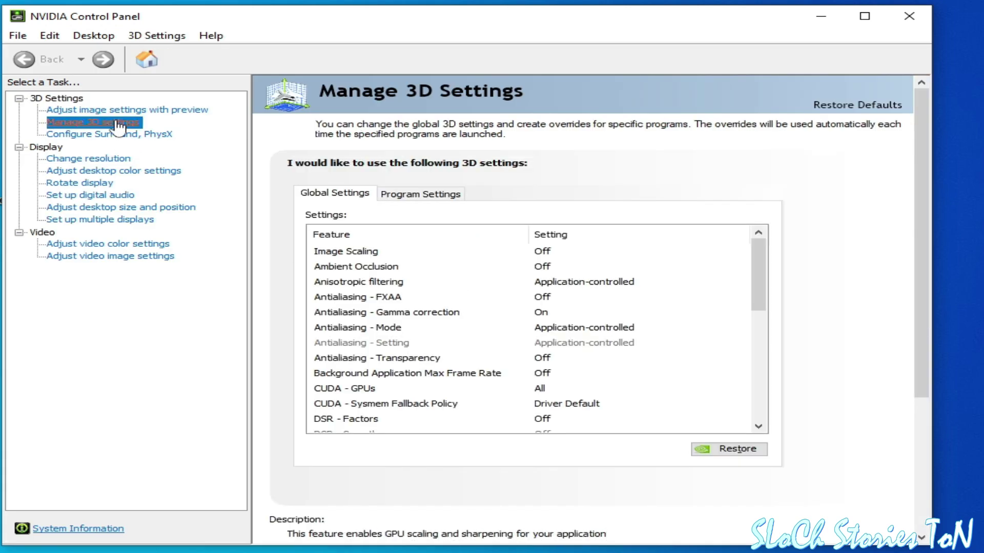
{"action": "left_click", "coordinate": [437, 192]}
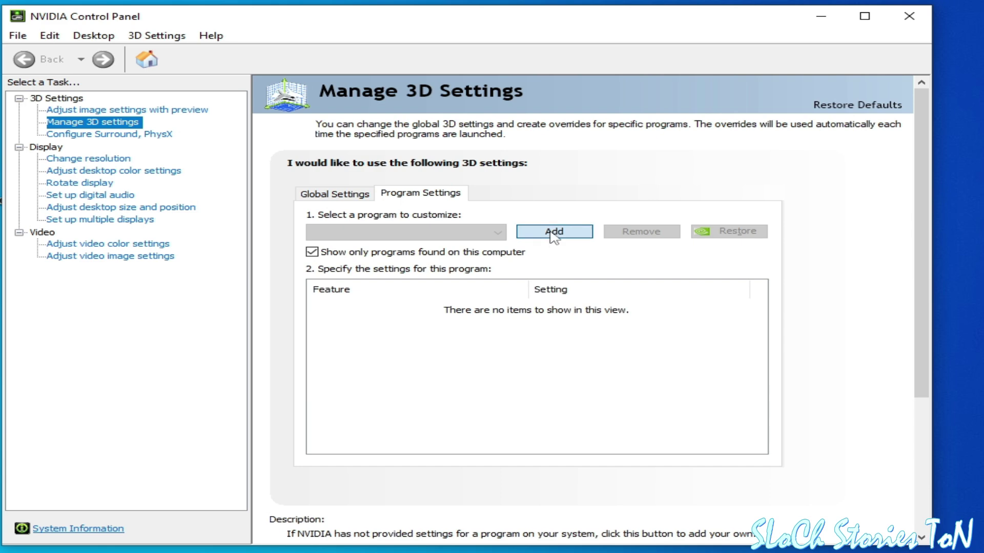
Add the desktop's 'Dolphin - Shortcut (2)' as a program to customise.
{"action": "left_click", "coordinate": [553, 231]}
{"action": "left_click", "coordinate": [648, 418]}
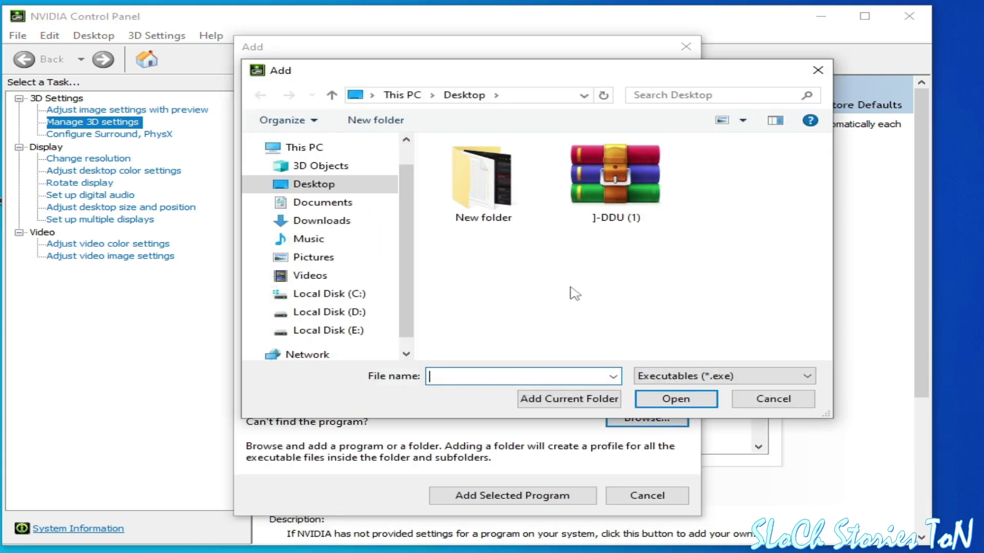
{"action": "left_click", "coordinate": [314, 195]}
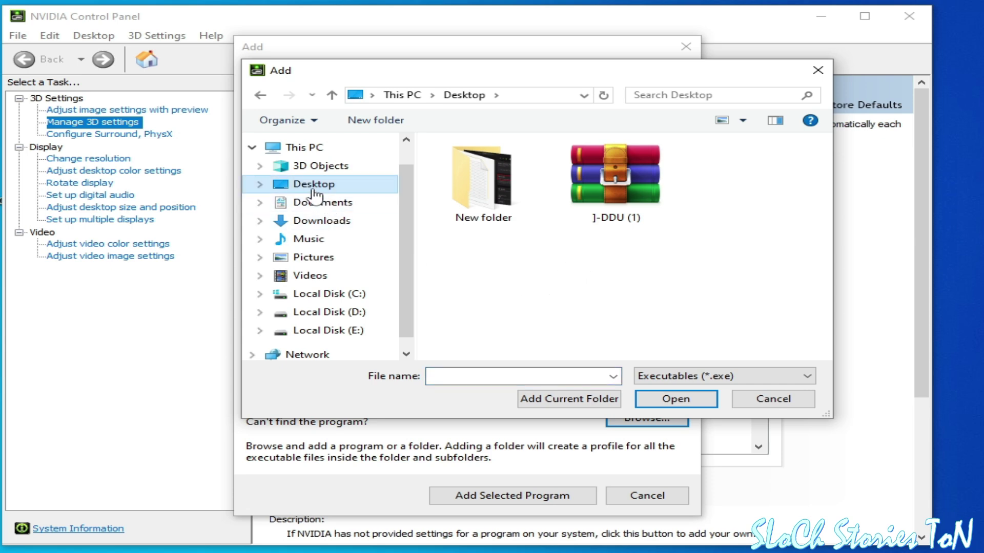
{"action": "left_click", "coordinate": [748, 184]}
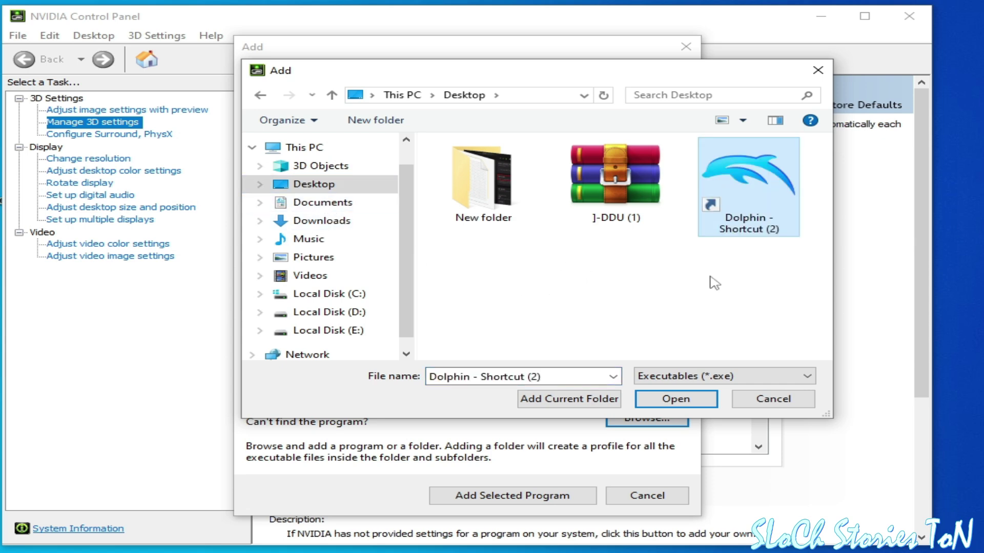
{"action": "left_click", "coordinate": [675, 399]}
{"action": "left_click_drag", "start_coordinate": [762, 314], "coordinate": [766, 358]}
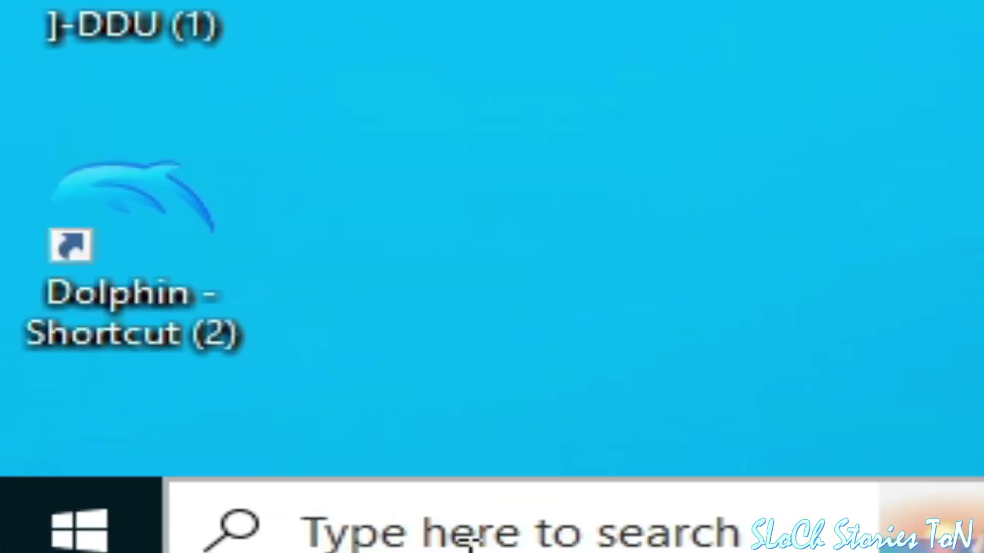
Open Control Panel's installed programs list and bring up actions for NVIDIA GeForce Experience.
{"action": "left_click", "coordinate": [471, 542]}
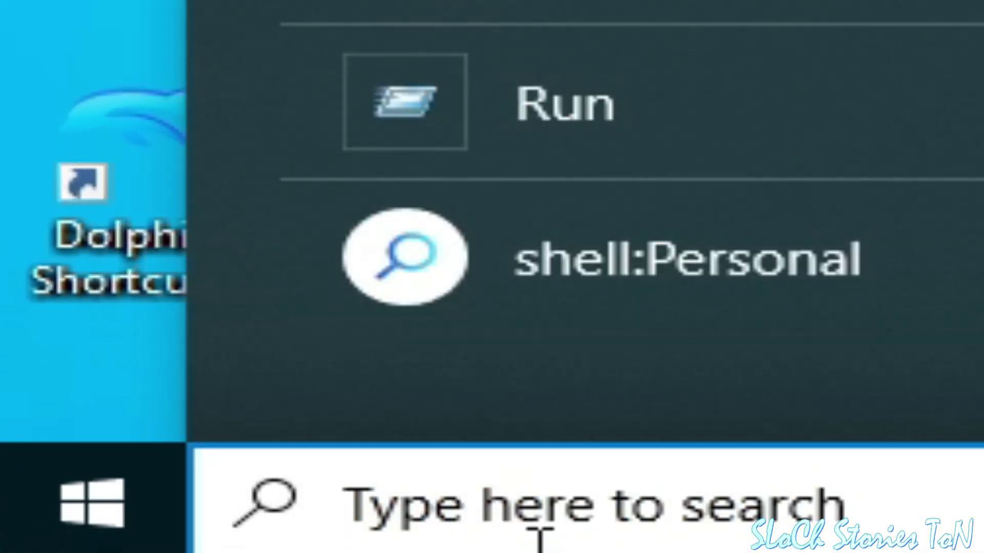
{"action": "type", "text": "contro"}
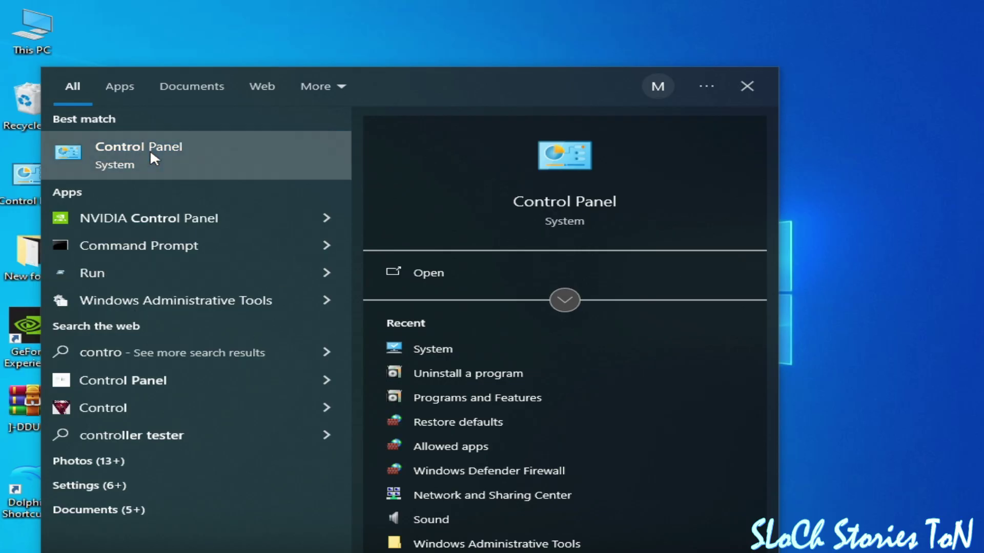
{"action": "left_click", "coordinate": [149, 149]}
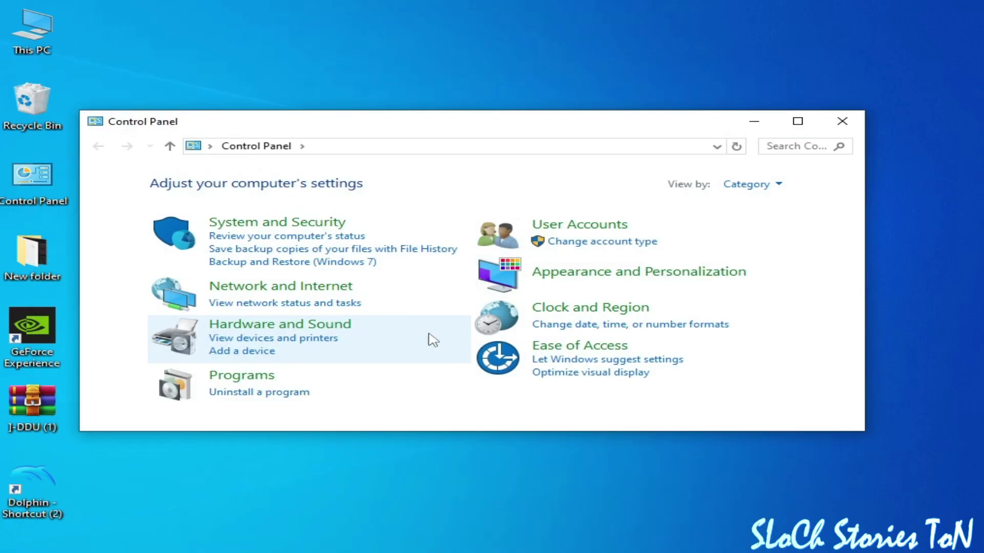
{"action": "left_click", "coordinate": [253, 394]}
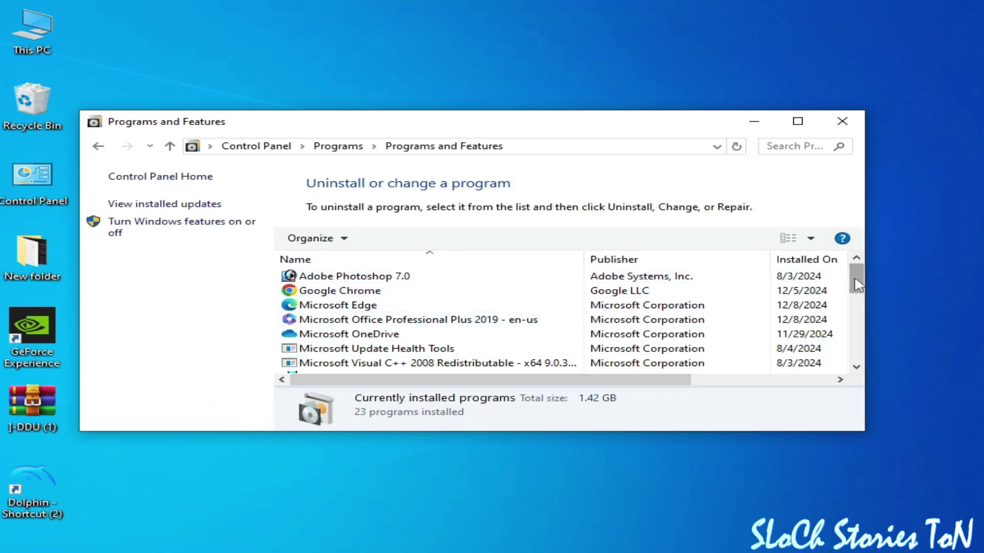
{"action": "left_click_drag", "start_coordinate": [857, 281], "coordinate": [862, 325]}
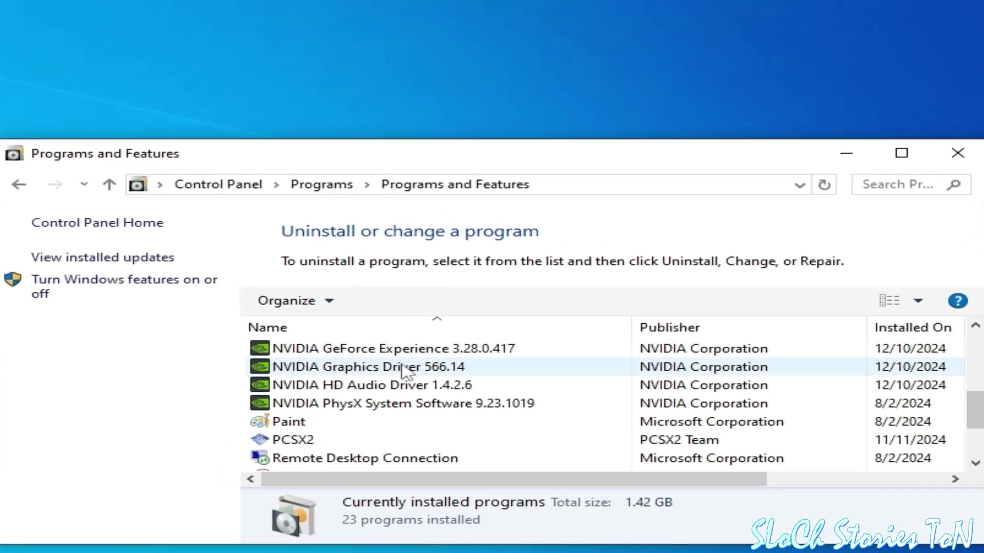
{"action": "left_click", "coordinate": [397, 279]}
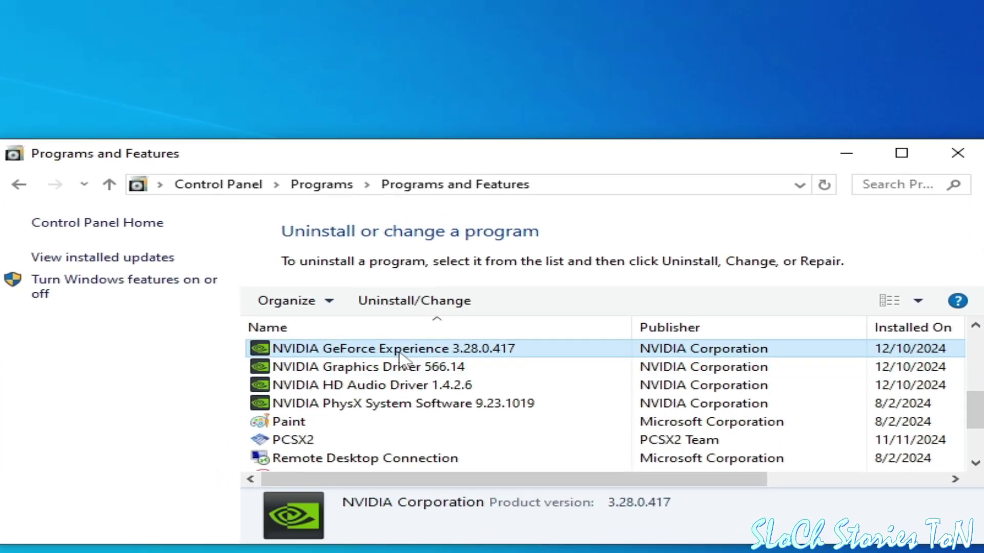
{"action": "right_click", "coordinate": [401, 352]}
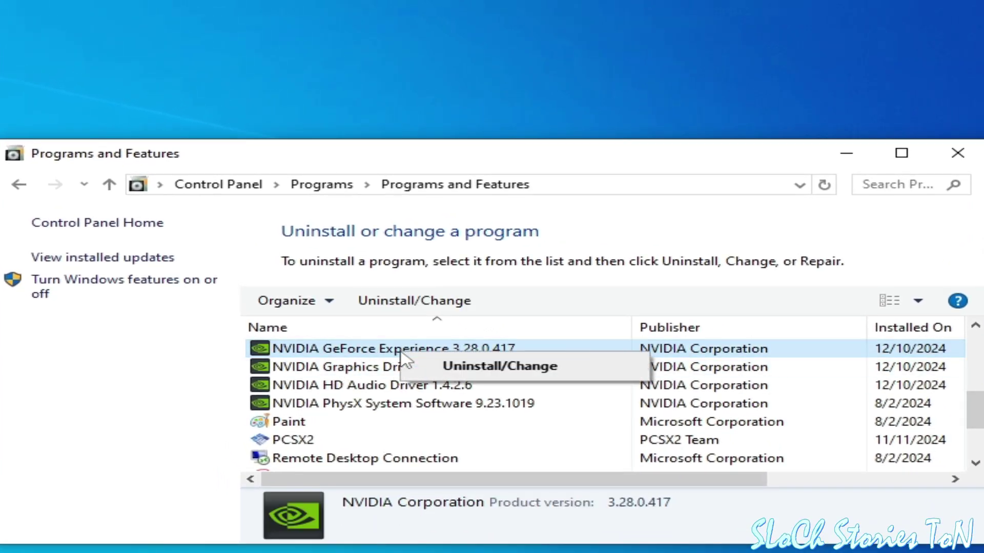
Uninstall NVIDIA GeForce Experience through the NVIDIA Uninstaller and close it when finished.
{"action": "left_click", "coordinate": [484, 367]}
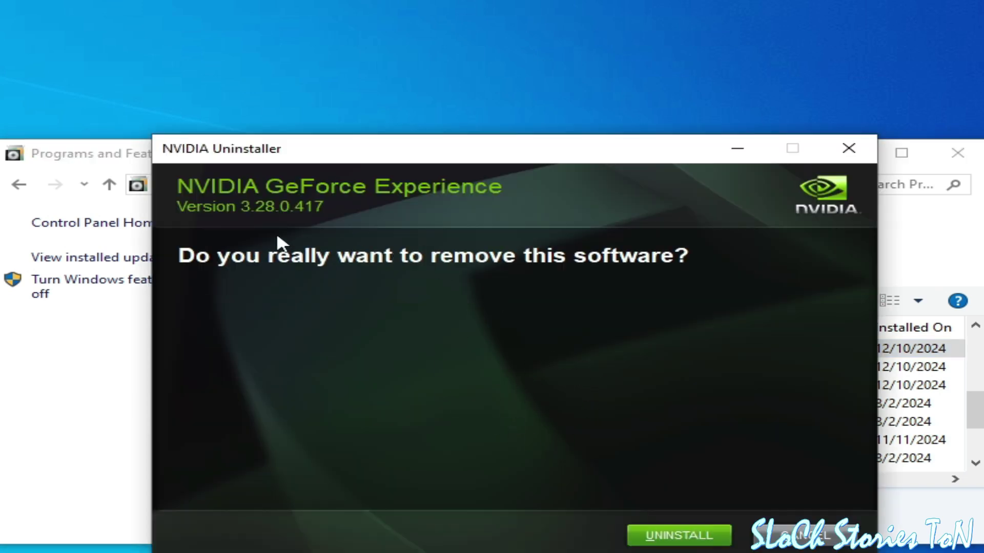
{"action": "left_click", "coordinate": [683, 536]}
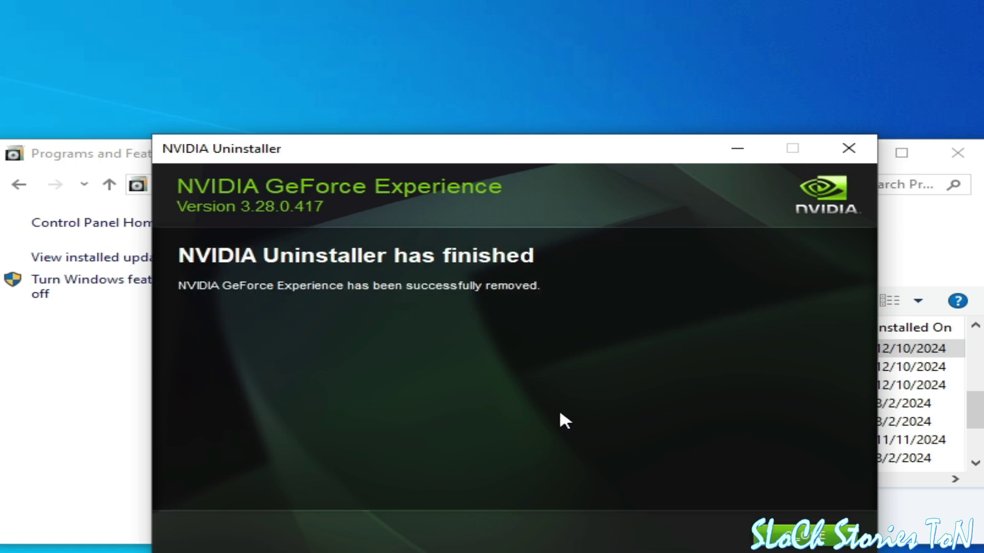
{"action": "left_click", "coordinate": [792, 544]}
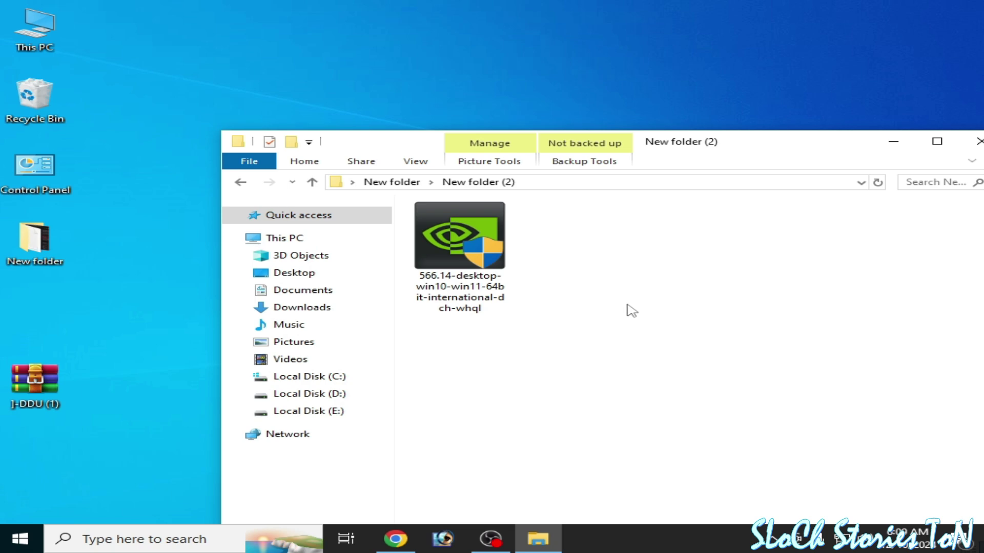
Run the 566.14 installer with Graphics Driver only, Custom install, and clean installation ticked.
{"action": "right_click", "coordinate": [465, 257]}
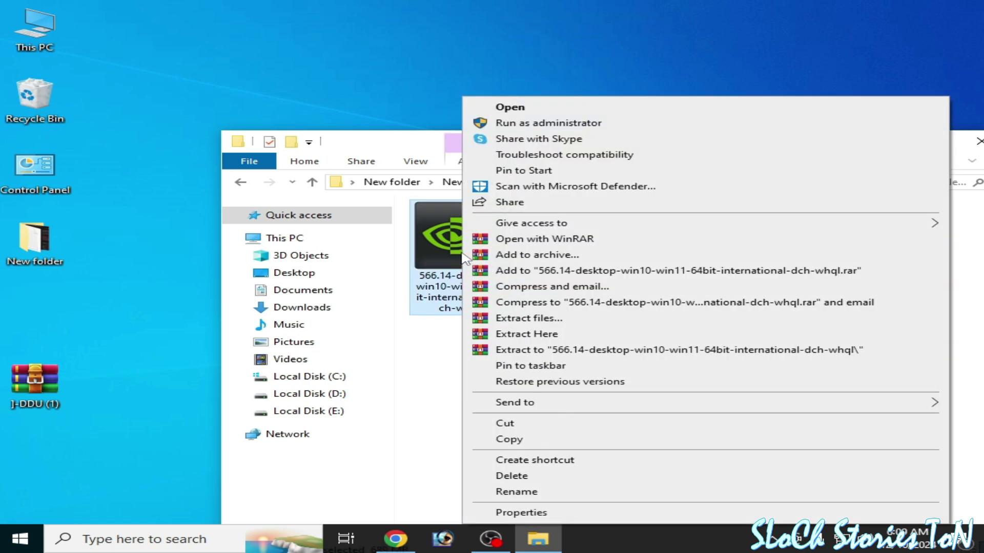
{"action": "left_click", "coordinate": [509, 106]}
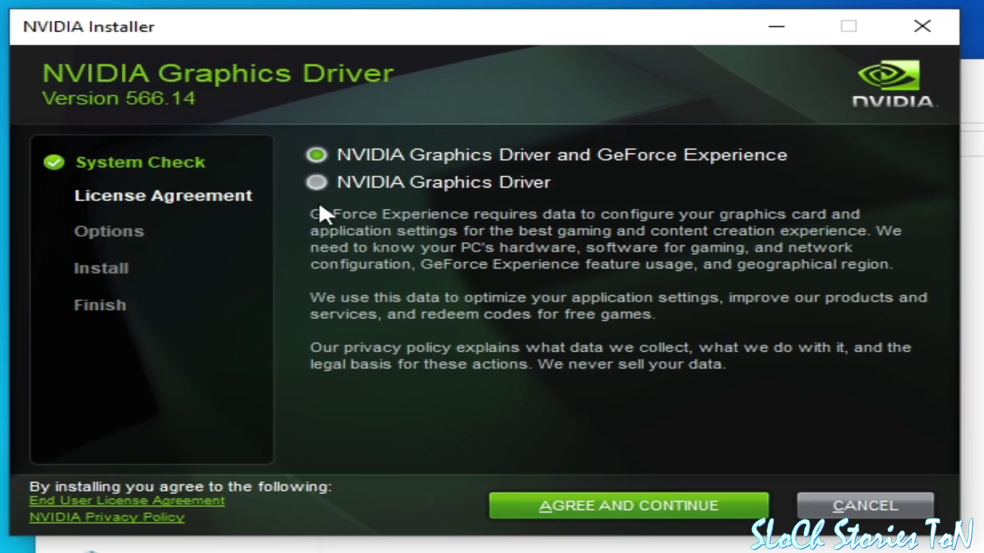
{"action": "left_click", "coordinate": [316, 183]}
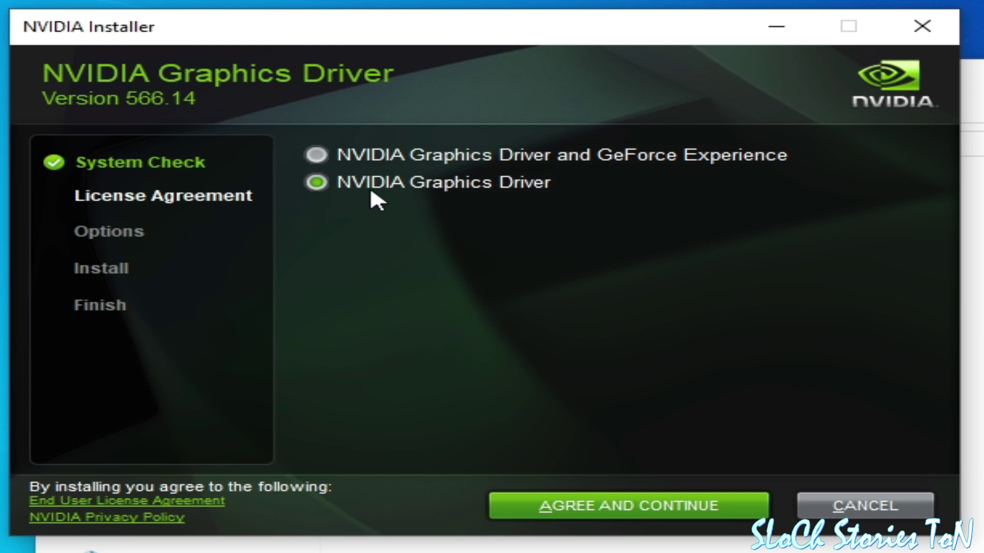
{"action": "left_click", "coordinate": [552, 507]}
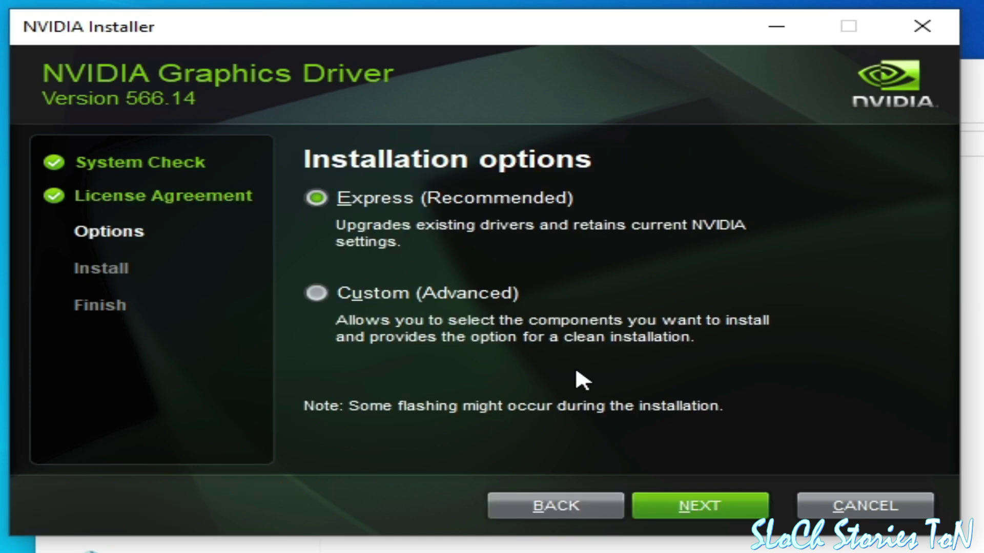
{"action": "left_click", "coordinate": [316, 296]}
{"action": "left_click", "coordinate": [709, 504]}
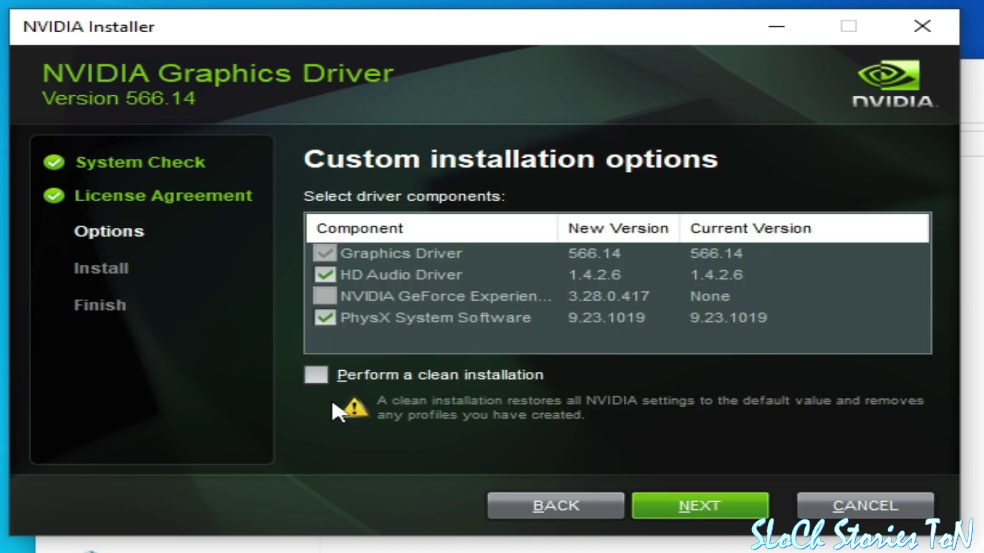
{"action": "left_click", "coordinate": [316, 376]}
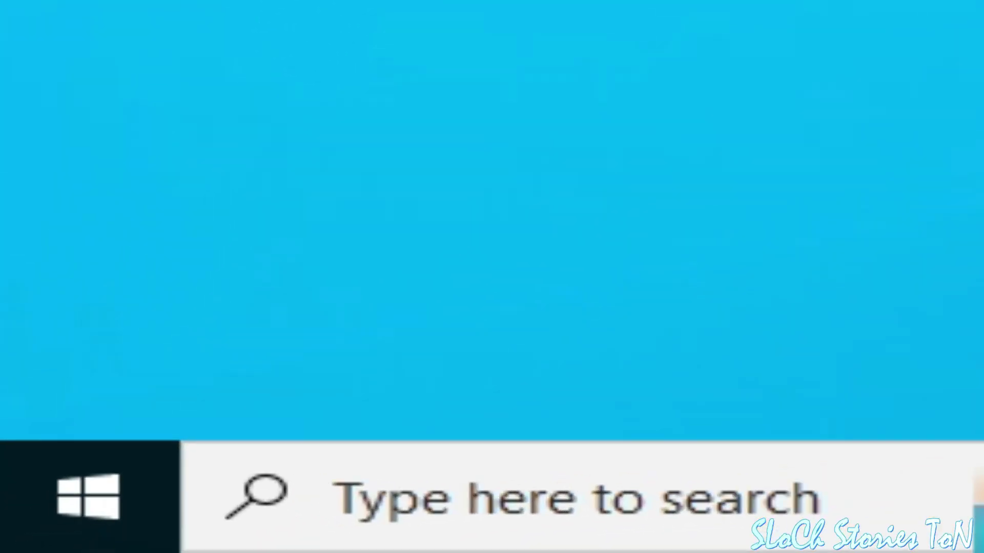
Open System Configuration via msconfig search and go to its Boot tab.
{"action": "left_click", "coordinate": [823, 495]}
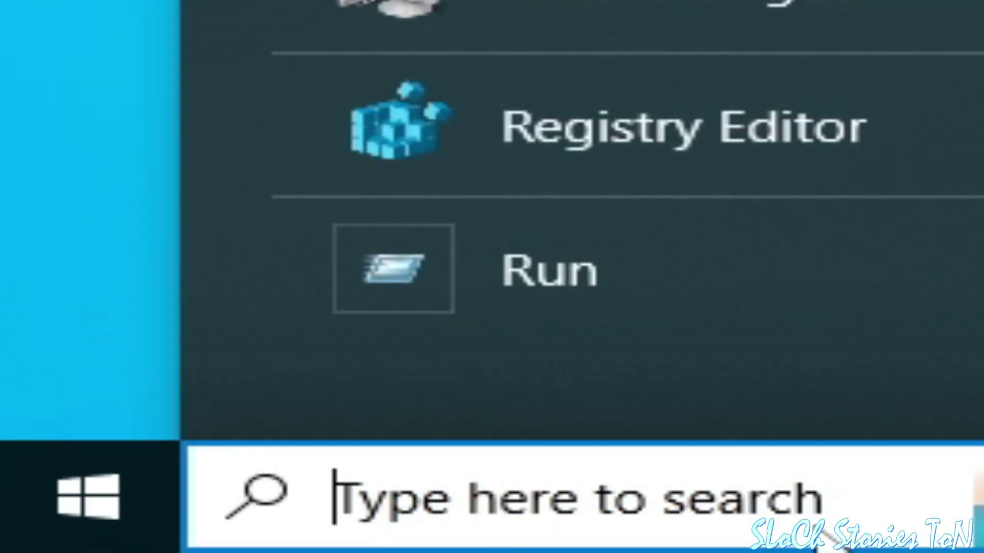
{"action": "type", "text": "msconfig"}
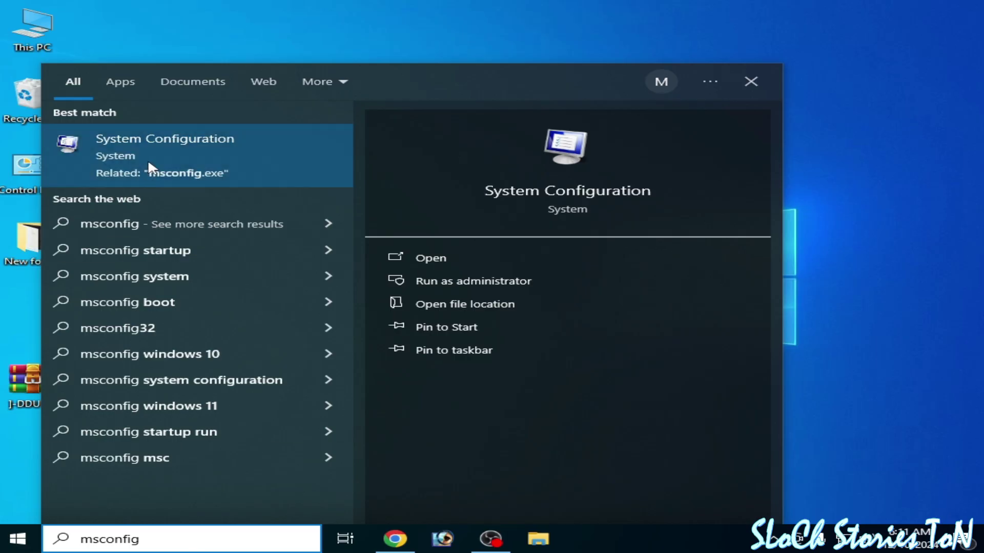
{"action": "left_click", "coordinate": [148, 159]}
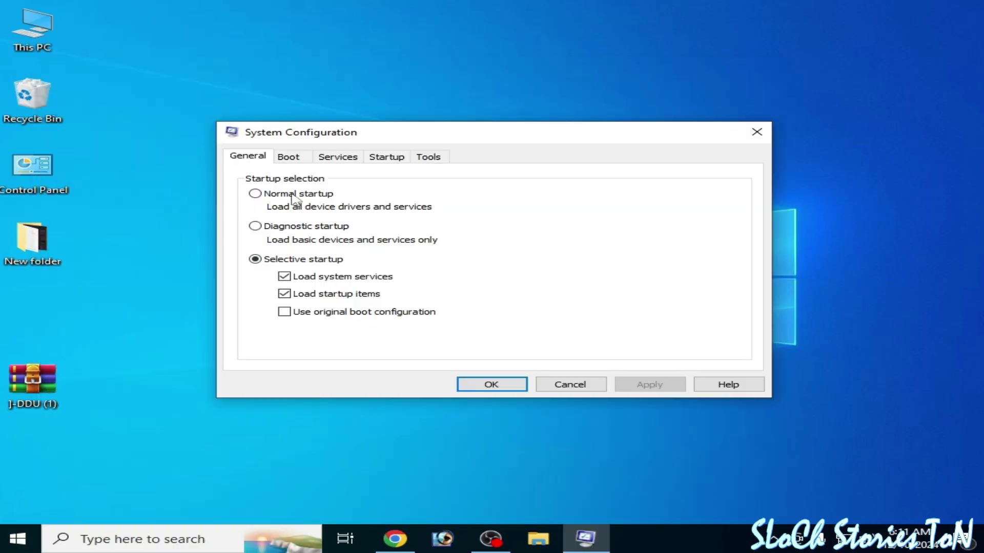
{"action": "left_click", "coordinate": [289, 156]}
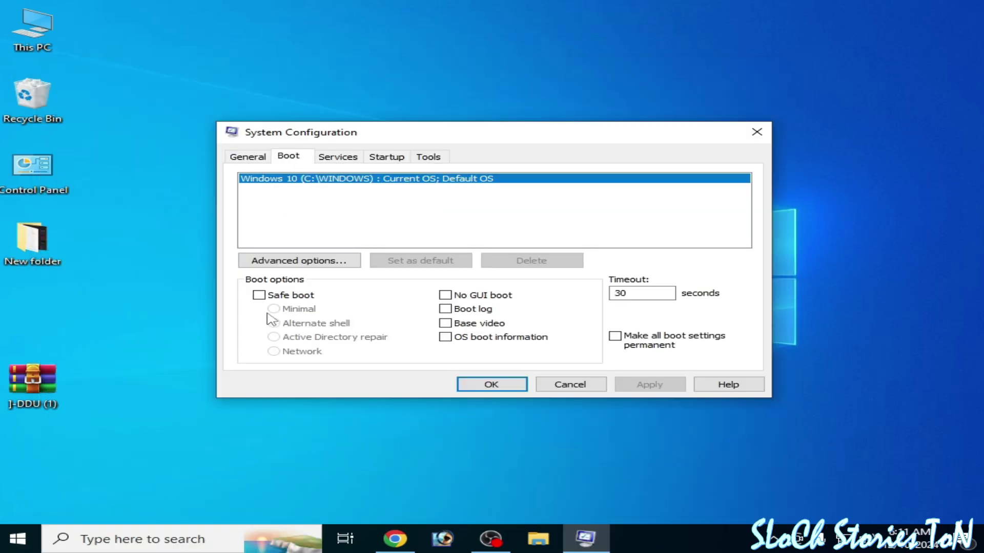
Enable Safe boot with the Minimal option, then apply and confirm.
{"action": "left_click", "coordinate": [259, 296]}
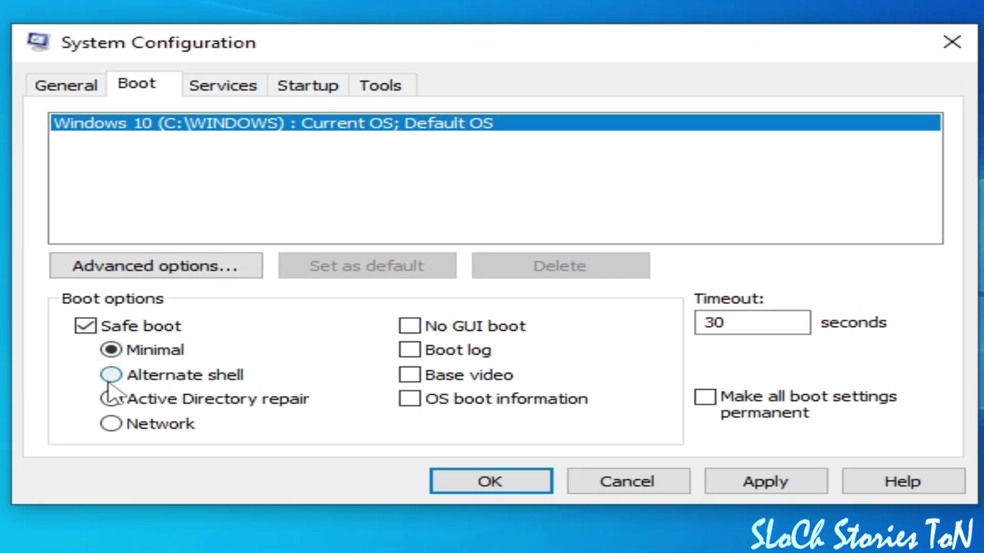
{"action": "left_click", "coordinate": [192, 350]}
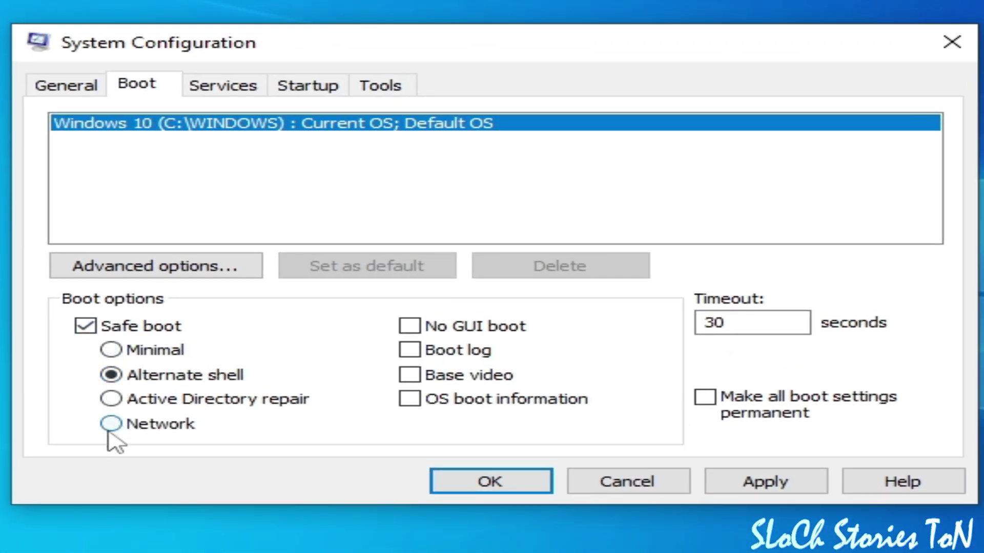
{"action": "left_click", "coordinate": [110, 428]}
{"action": "left_click", "coordinate": [119, 348]}
{"action": "left_click", "coordinate": [128, 371]}
{"action": "left_click", "coordinate": [117, 352]}
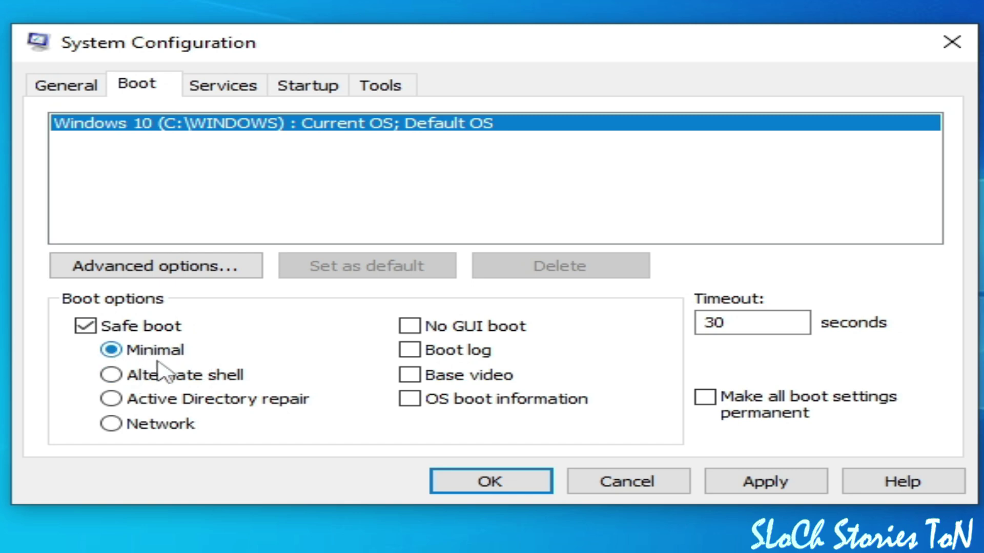
{"action": "left_click", "coordinate": [767, 487]}
{"action": "left_click", "coordinate": [500, 491]}
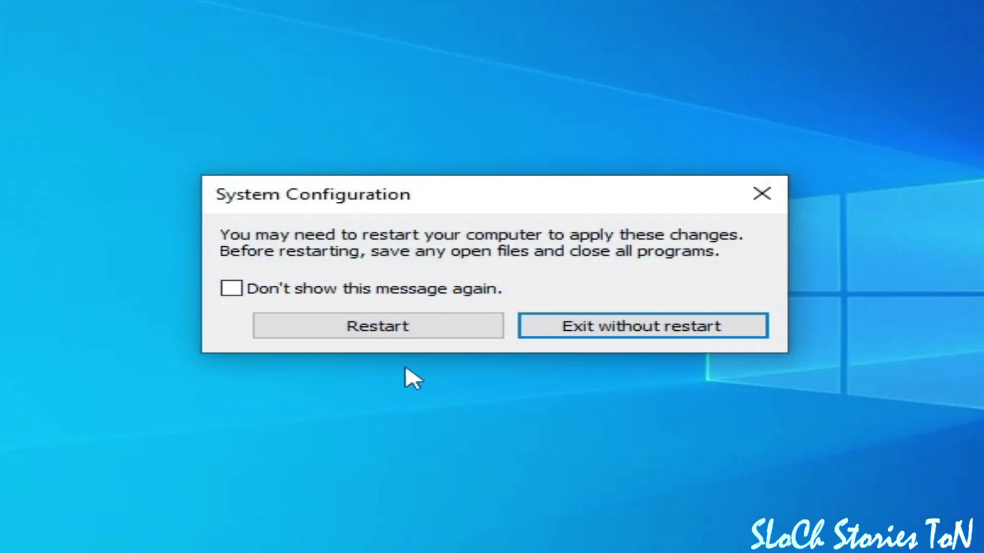